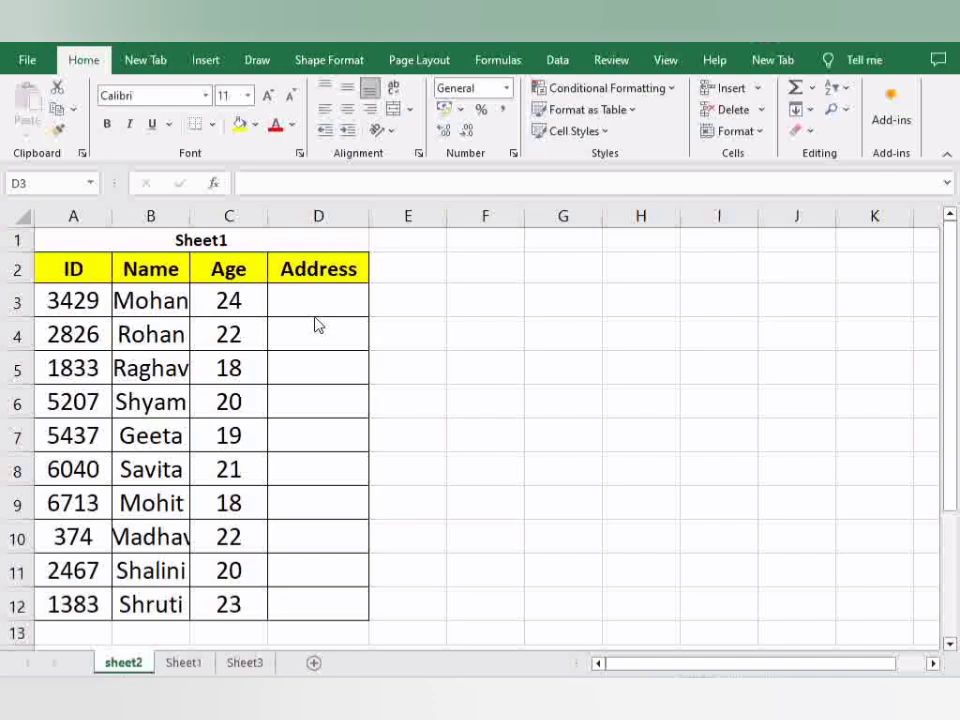
Compare the ID, name and age table on sheet2 with the name and address table on Sheet1
click(204, 662)
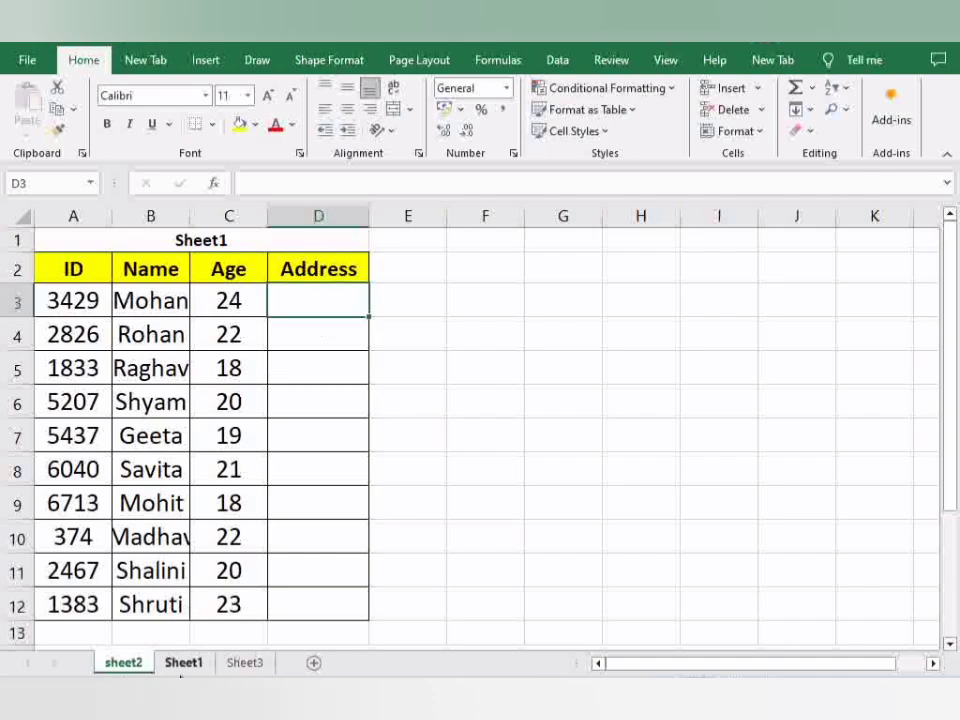
click(182, 664)
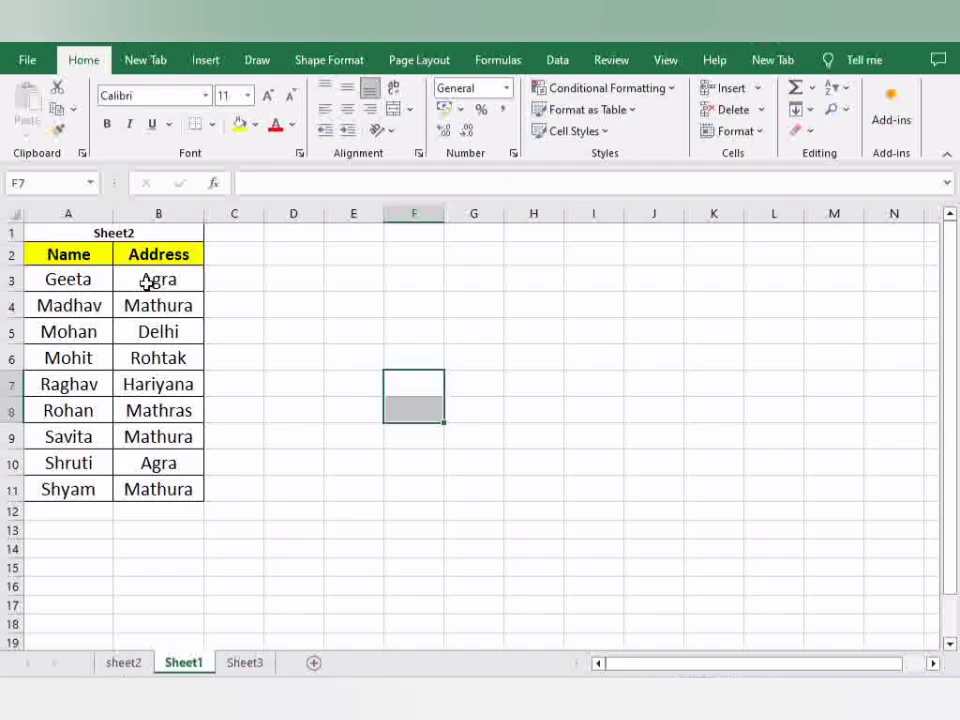
click(121, 665)
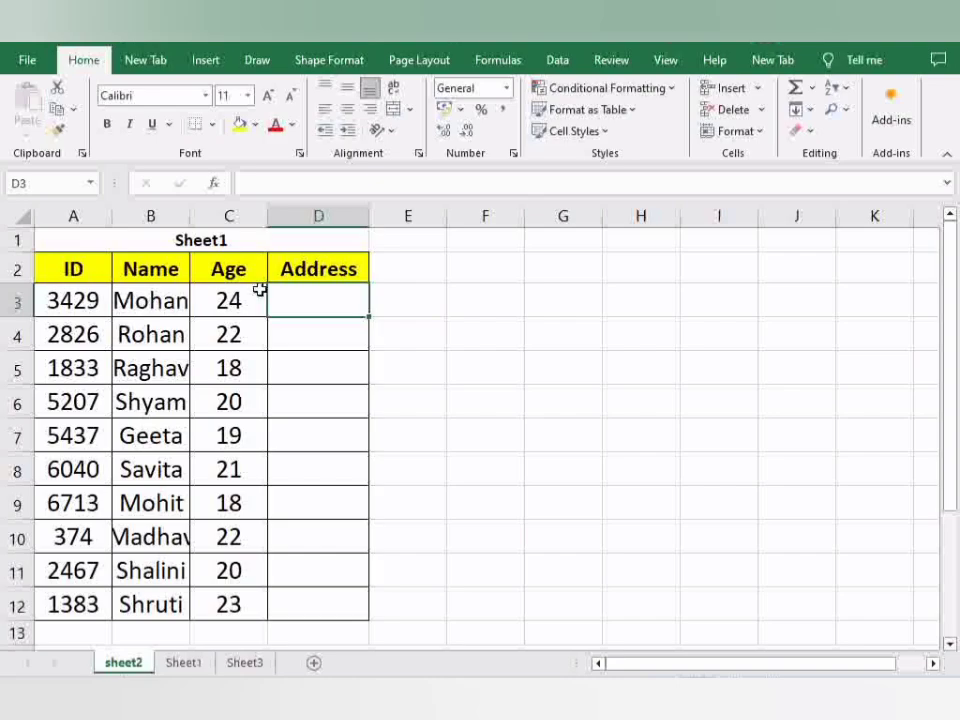
click(181, 658)
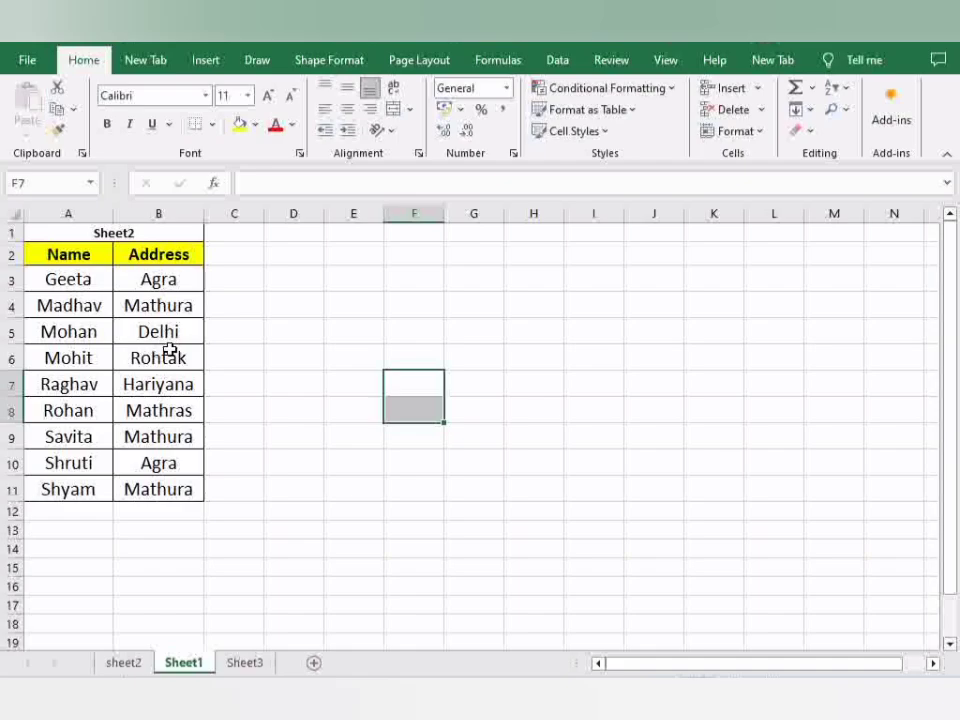
click(123, 662)
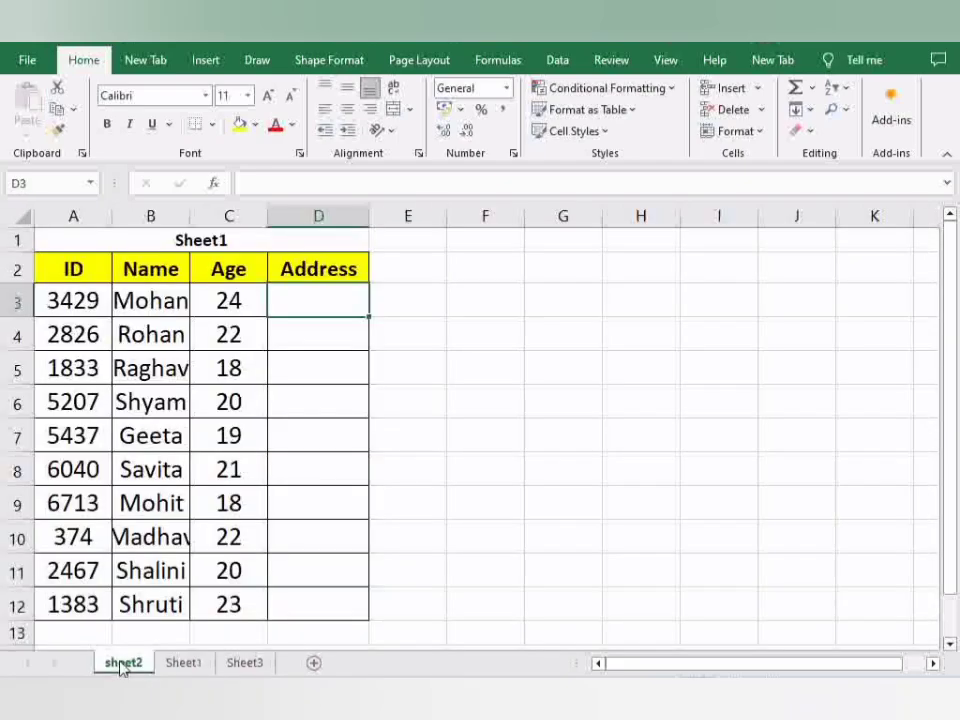
Begin a VLOOKUP formula in cell D3 of sheet2 with B3 as the lookup value
double_click(337, 312)
text(=)
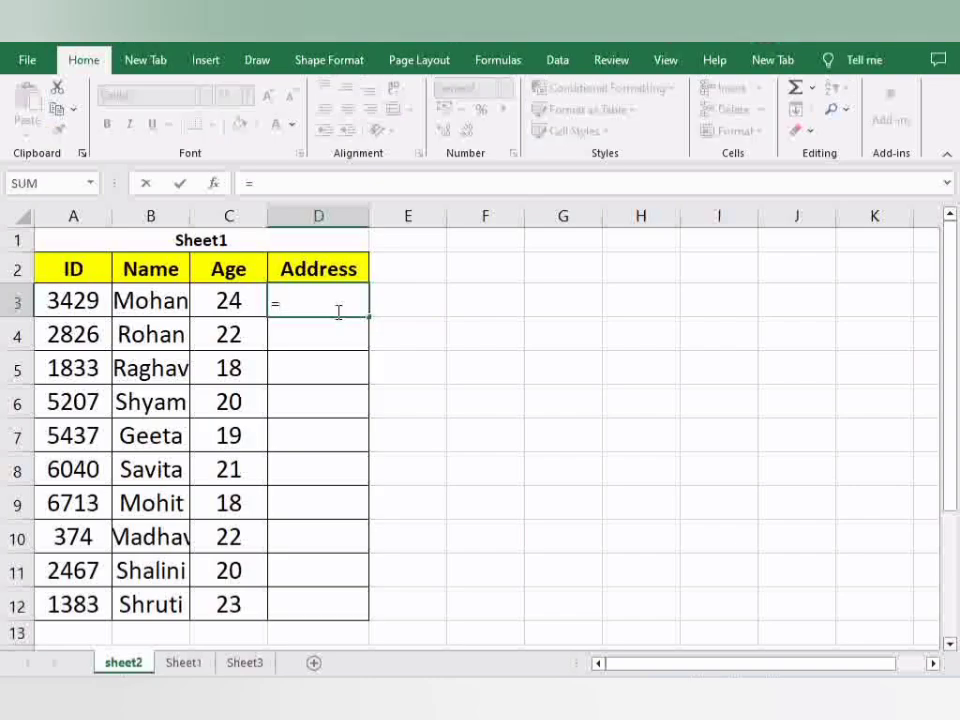
text(vlook)
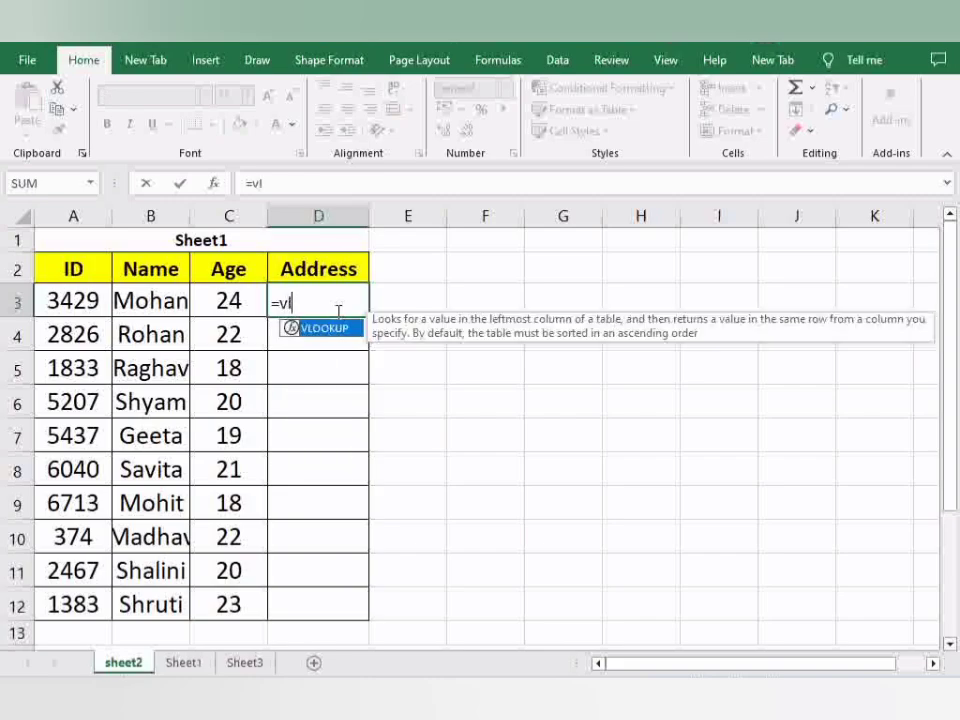
text(up)
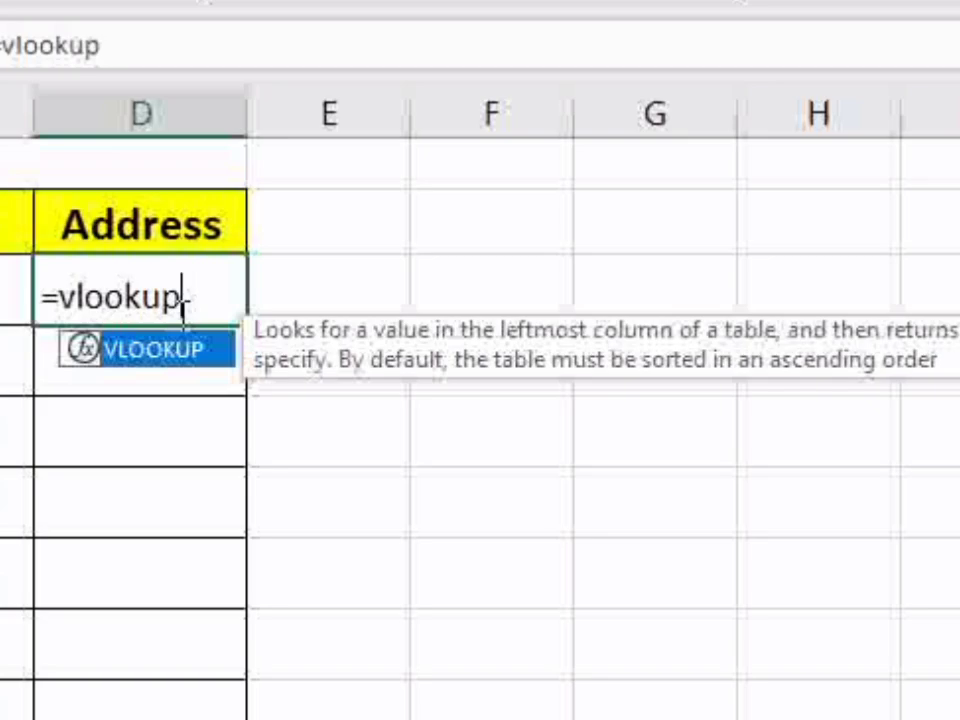
text(()
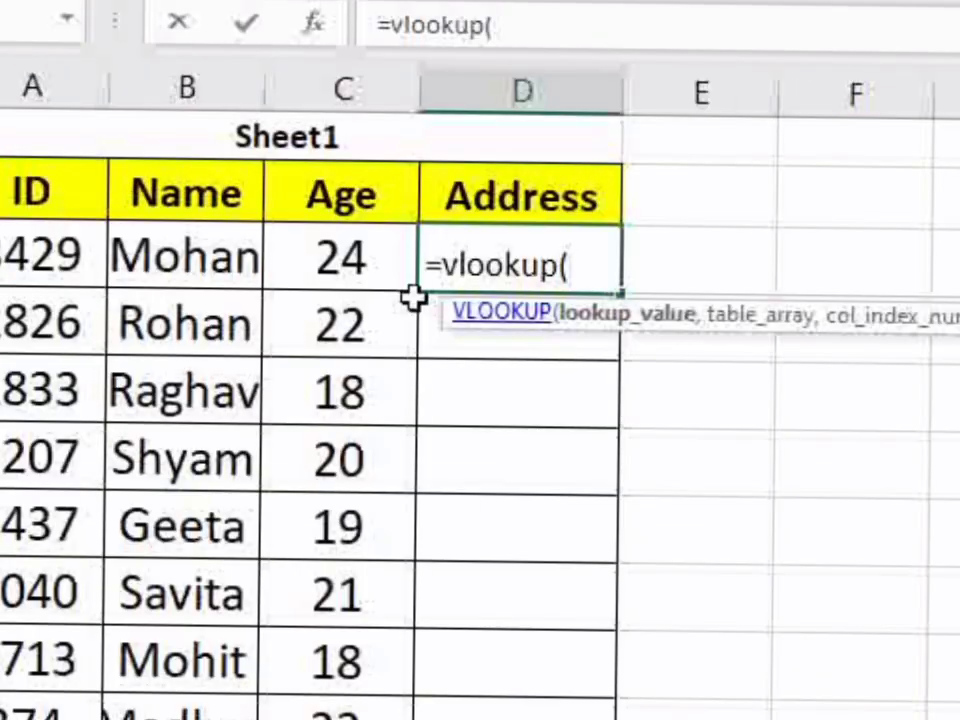
click(212, 259)
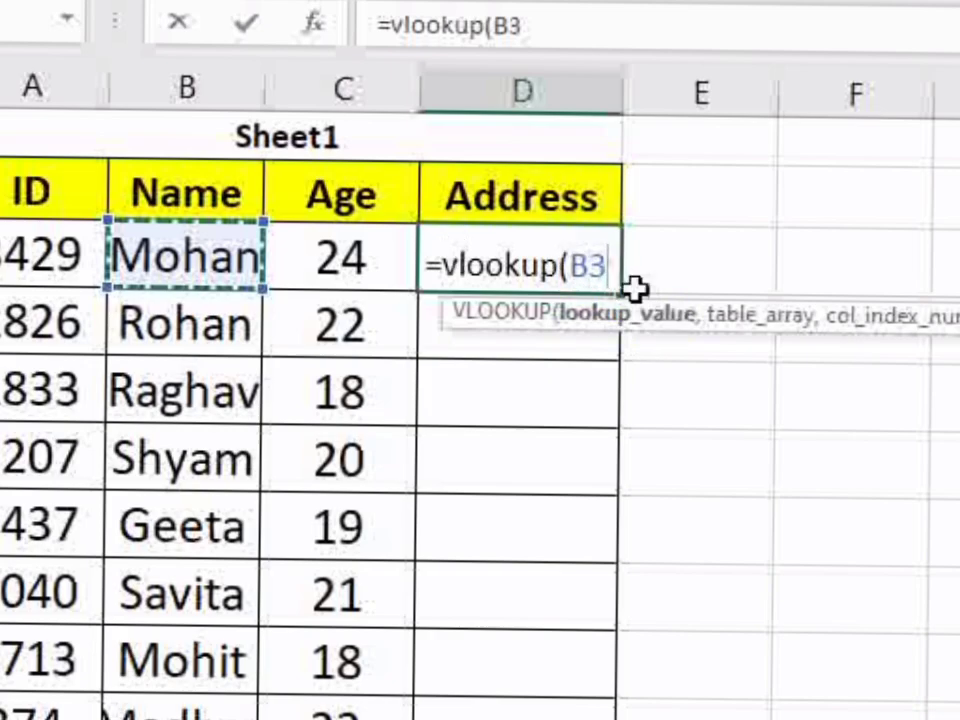
text(,)
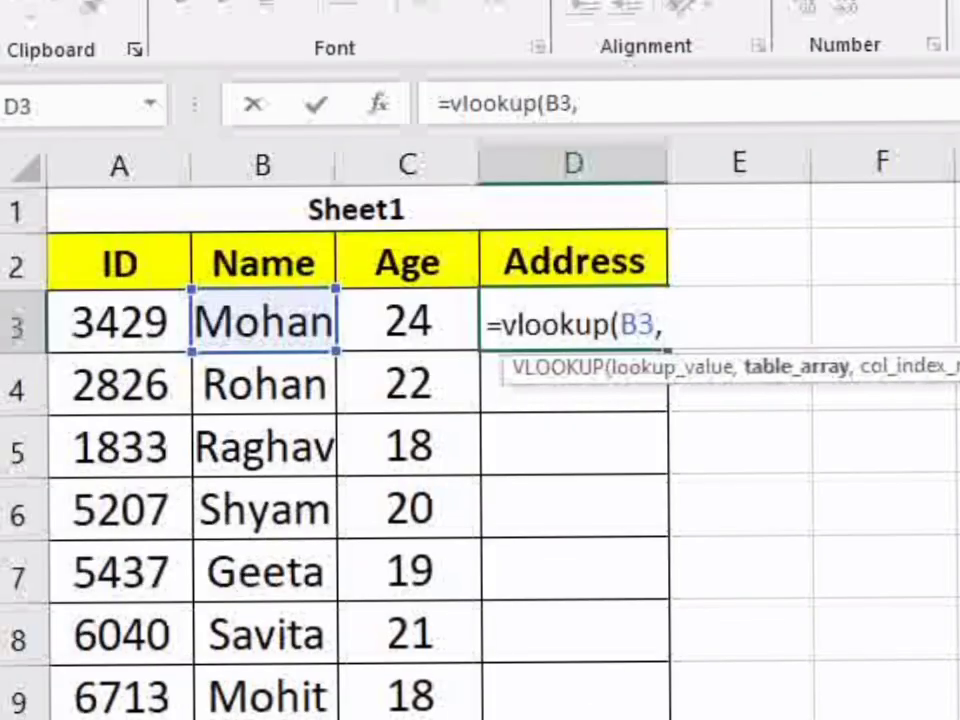
Complete the VLOOKUP with range A3:B11 on Sheet1 as the table array, column index 2 and match type 0
click(280, 716)
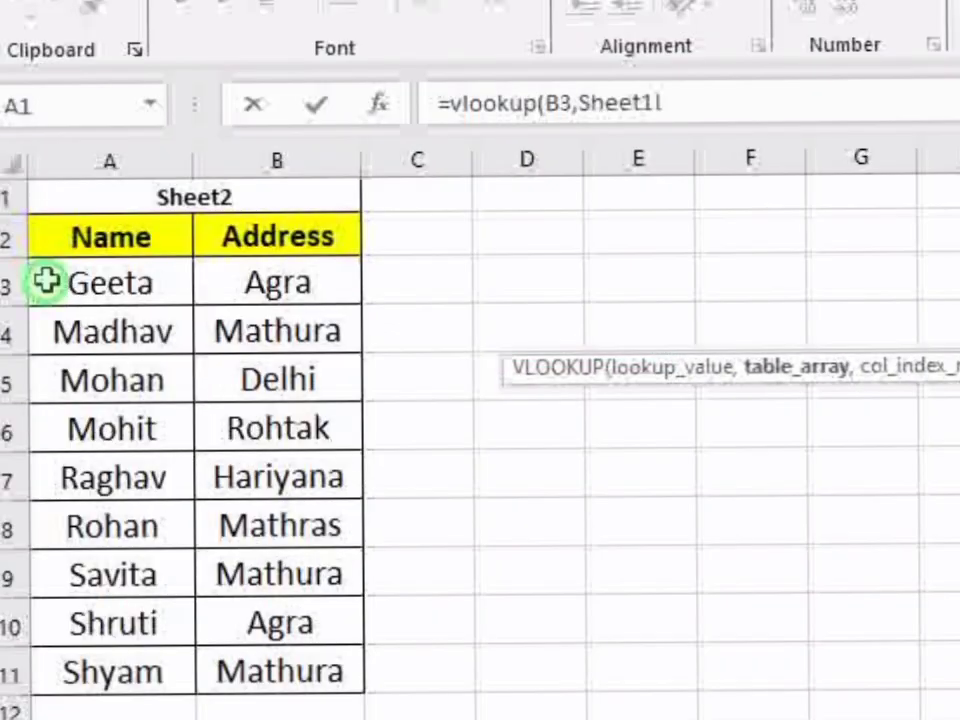
drag(46, 282, 300, 690)
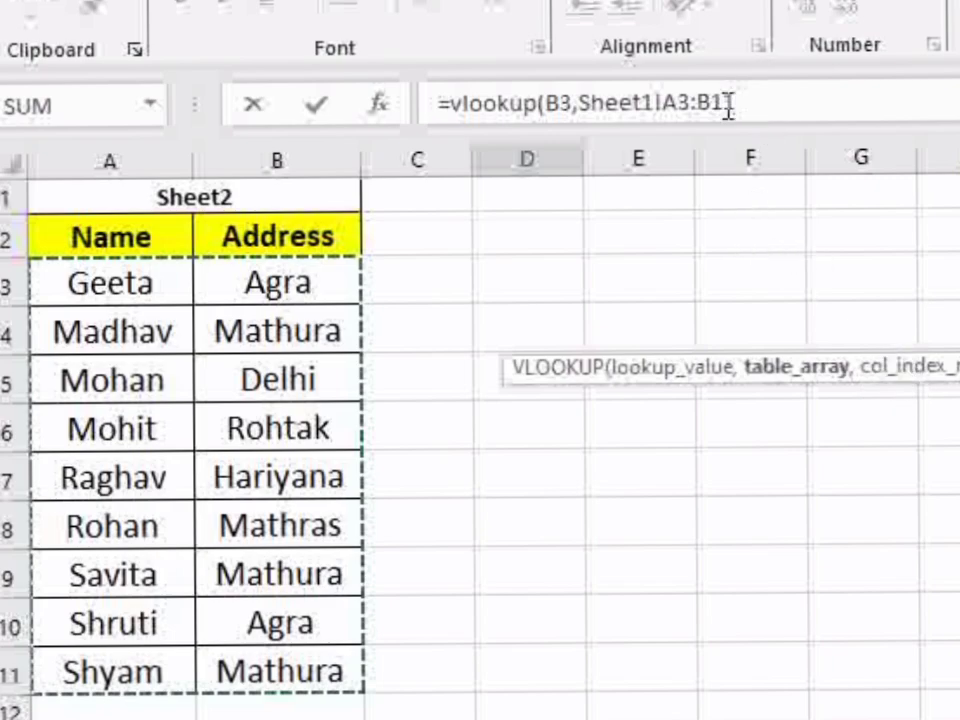
text(,)
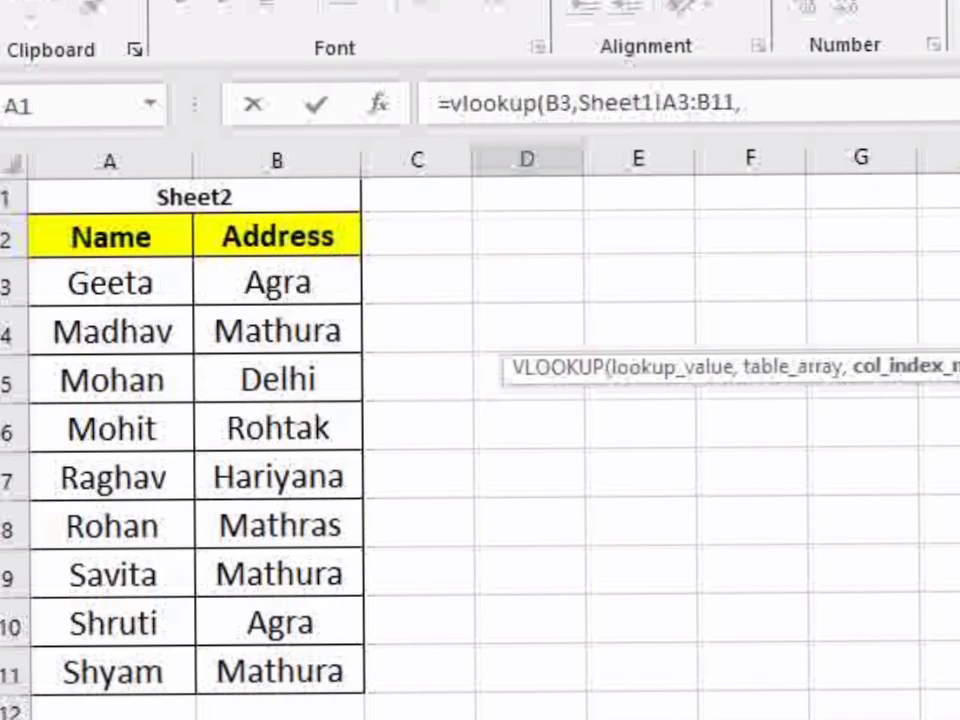
text(2)
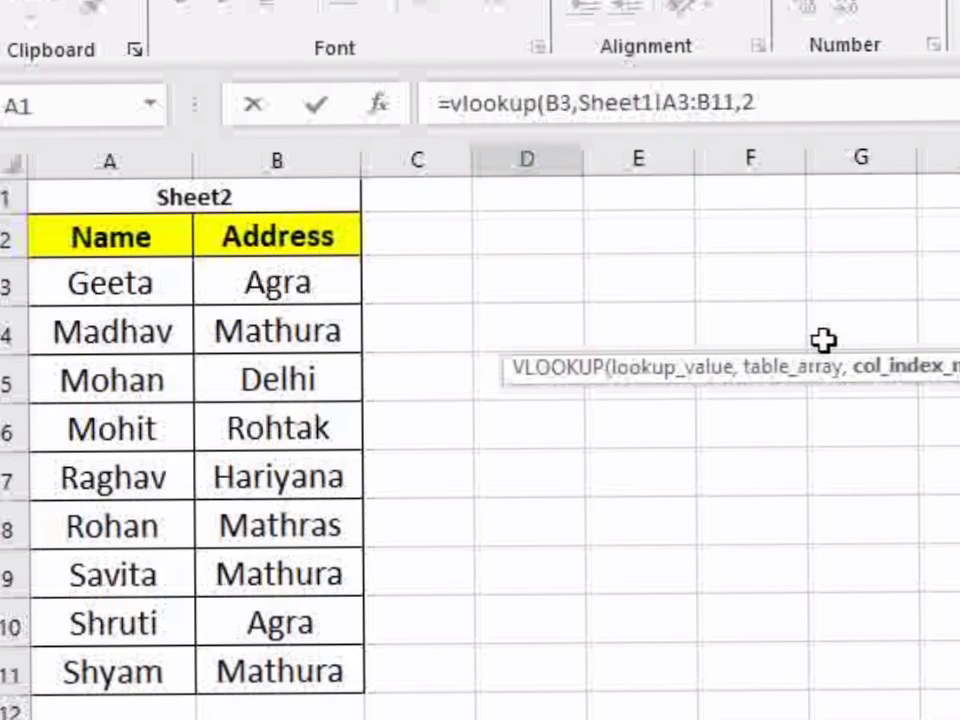
text(,)
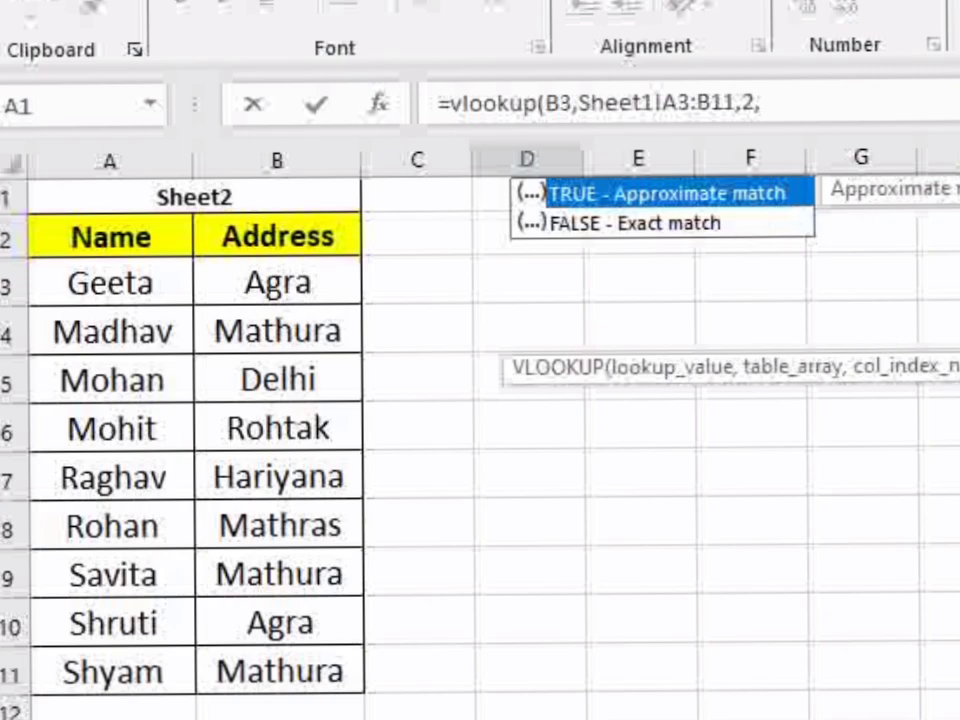
text(0))
key(Return)
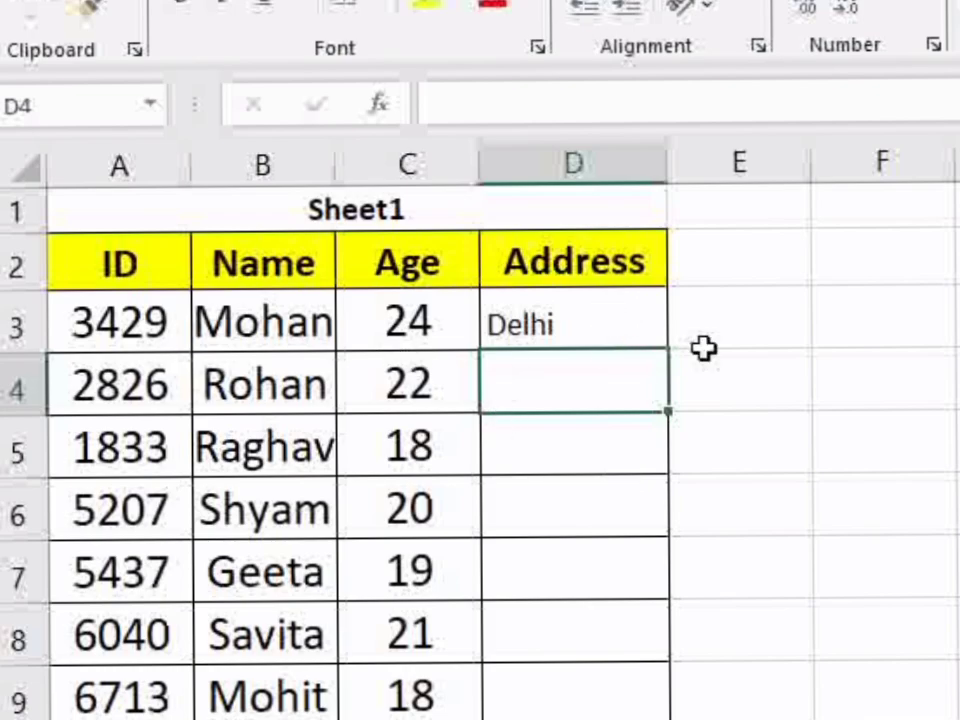
Check the first address against Sheet1 and fill the D3 lookup formula down to D12
key(ctrl+Page_Down)
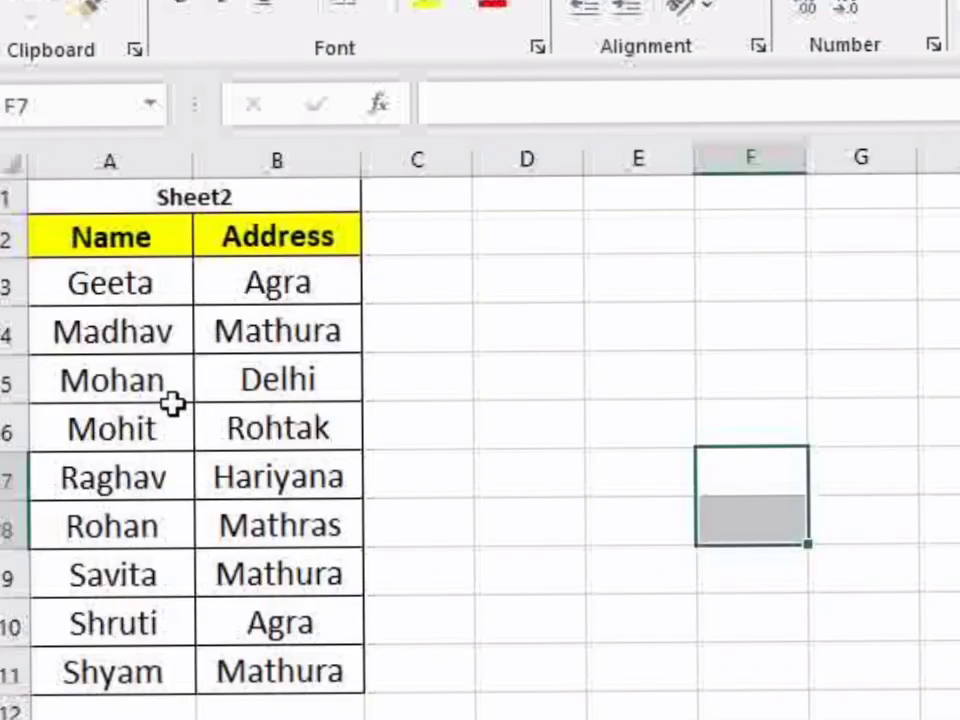
key(ctrl+Page_Up)
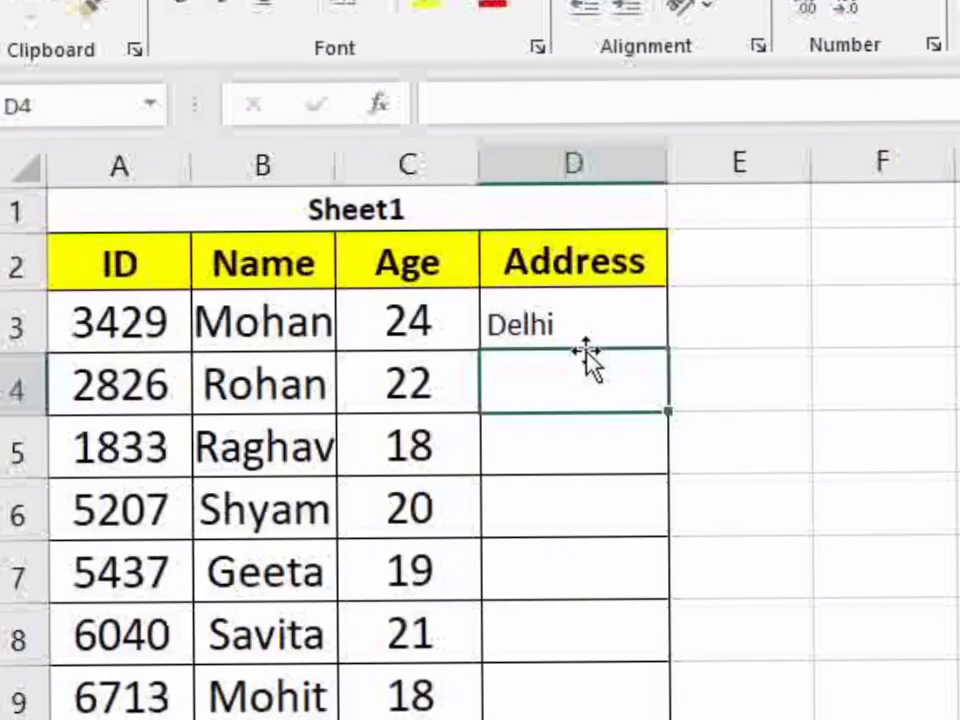
click(599, 305)
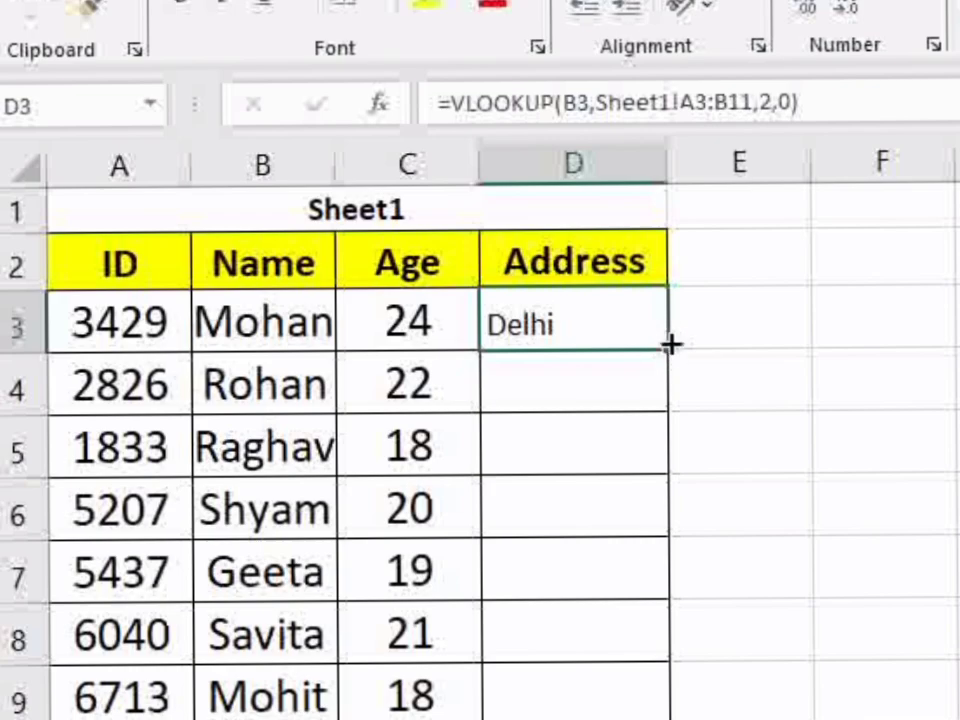
drag(663, 347, 667, 718)
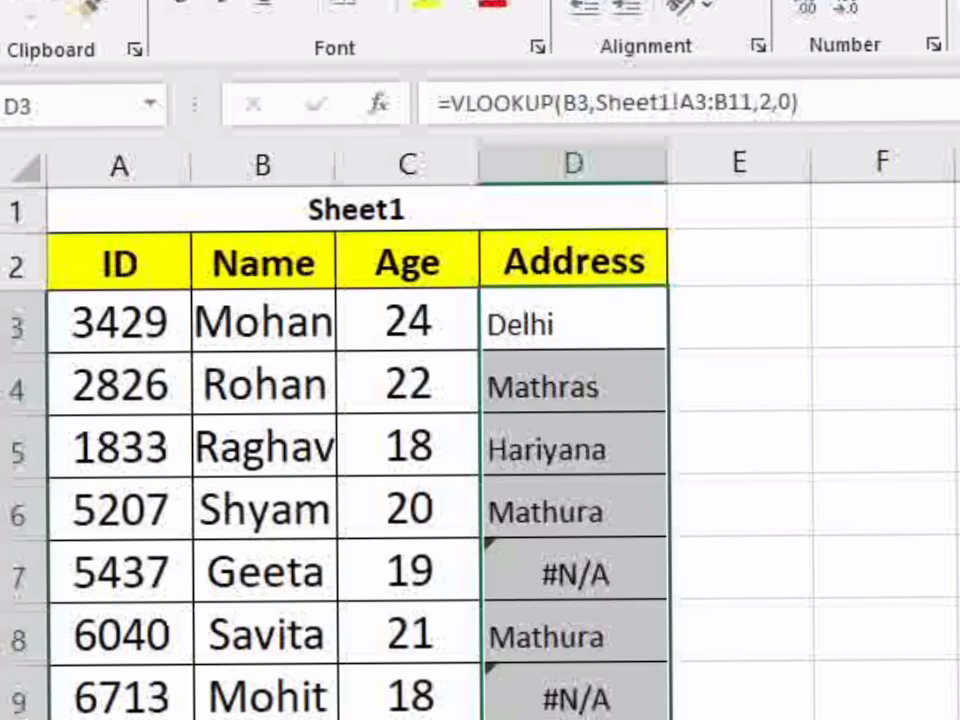
click(827, 634)
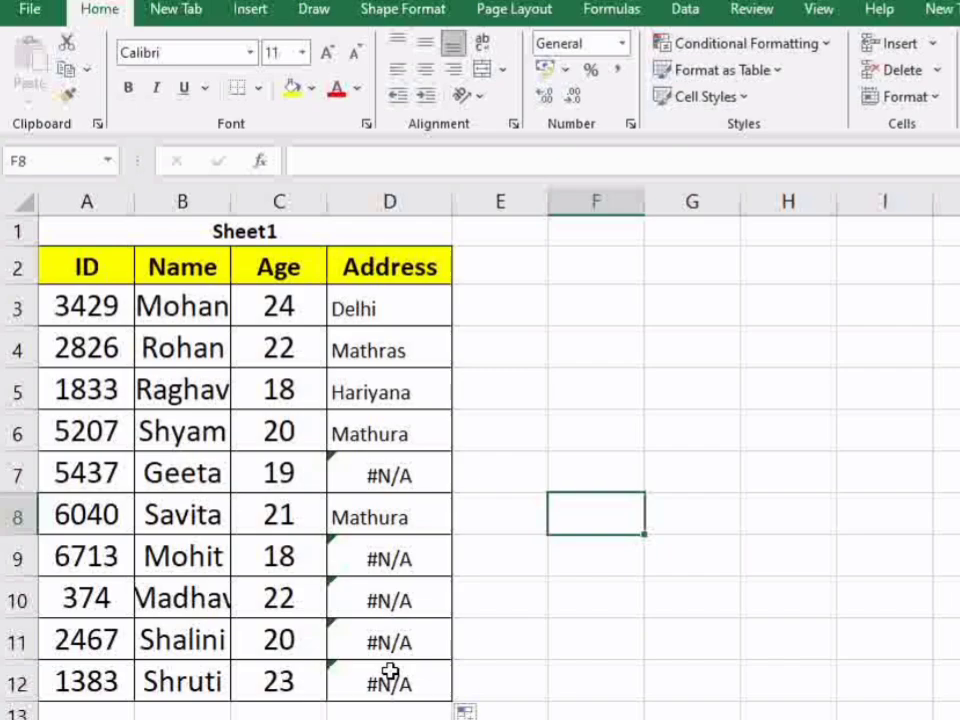
Clear the copied lookup formulas below D3 in the Address column
drag(400, 345, 390, 686)
key(Delete)
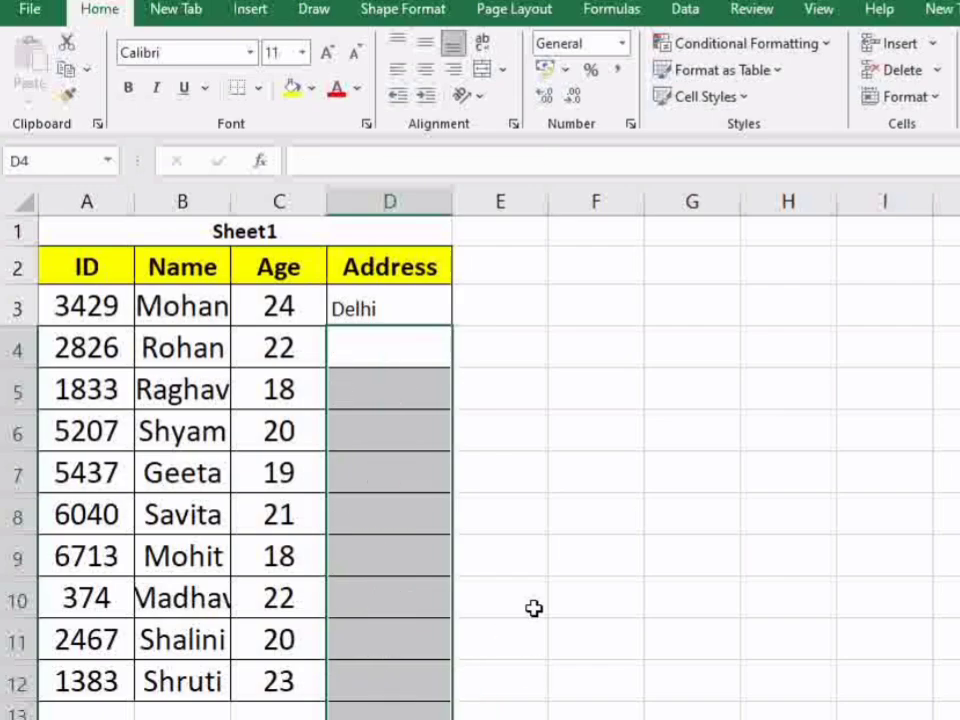
Make the table range in D3's VLOOKUP formula absolute as $A$3:$B$11
click(418, 300)
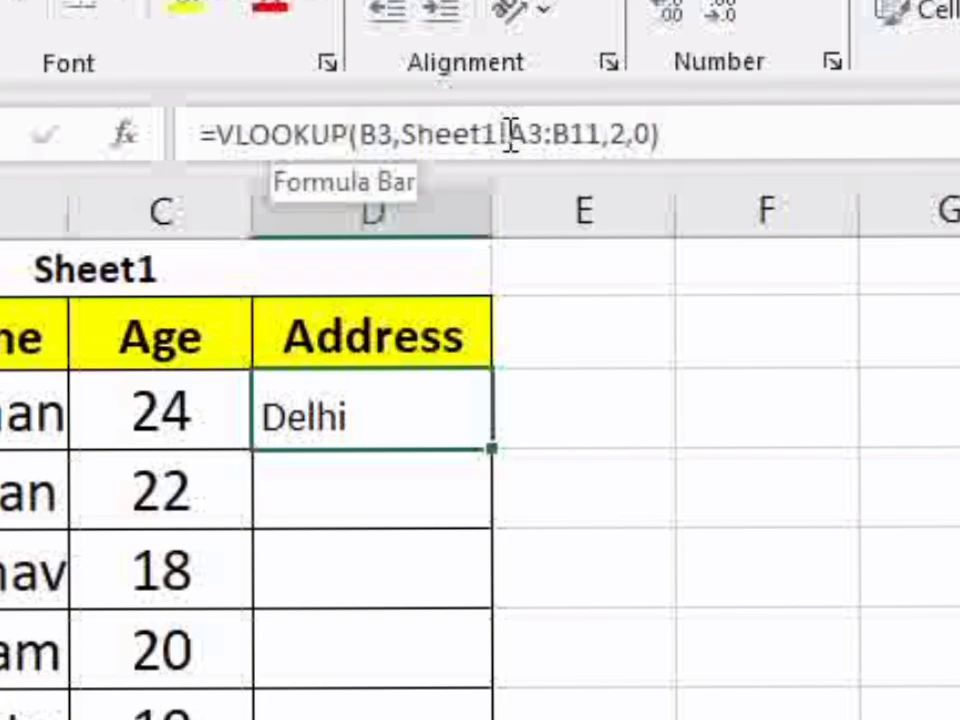
click(510, 133)
drag(510, 133, 602, 143)
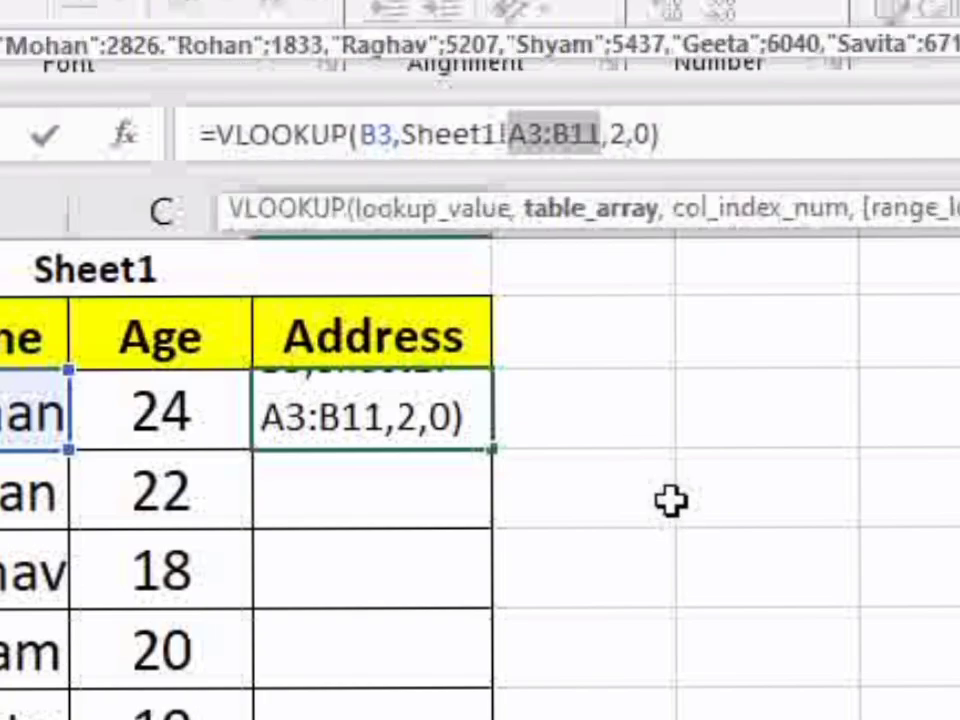
key(F4)
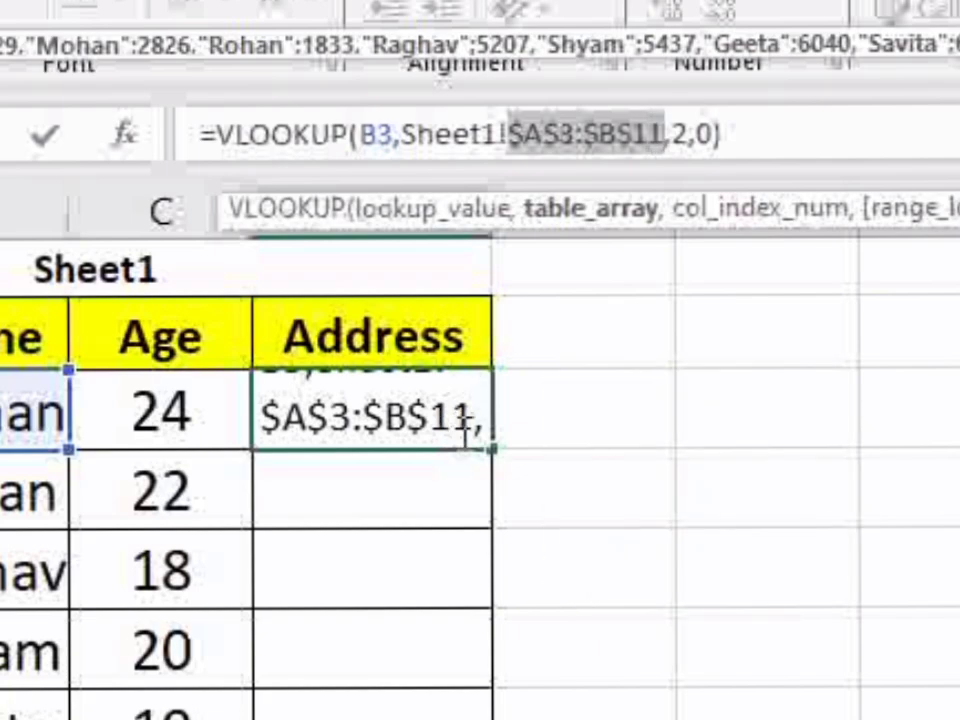
key(Return)
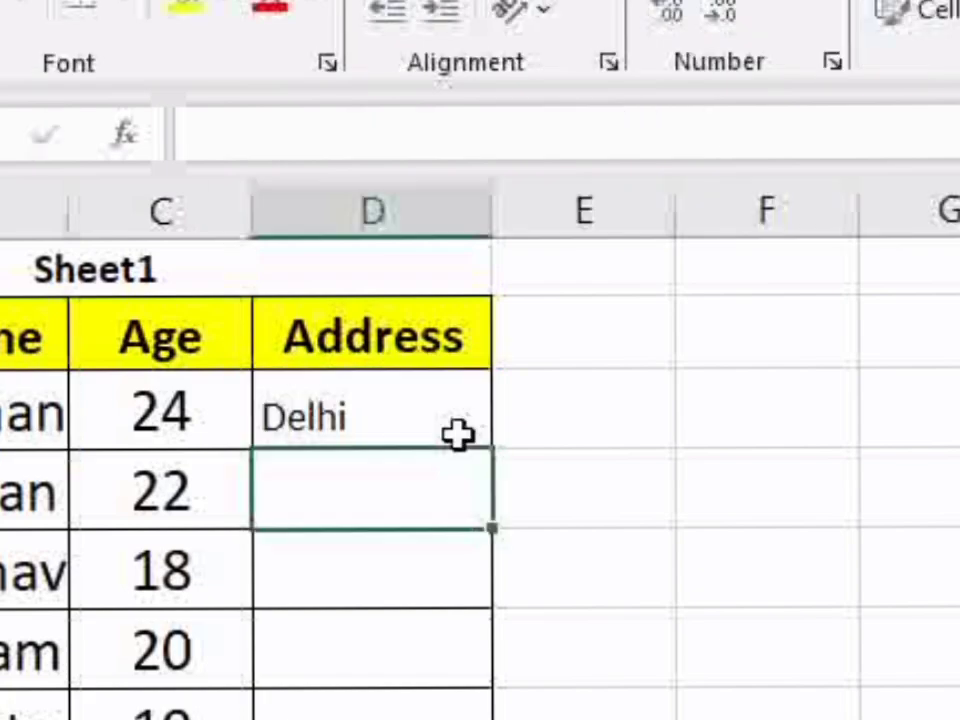
Fill the corrected lookup formula from D3 down the Address column to D12
text(+)
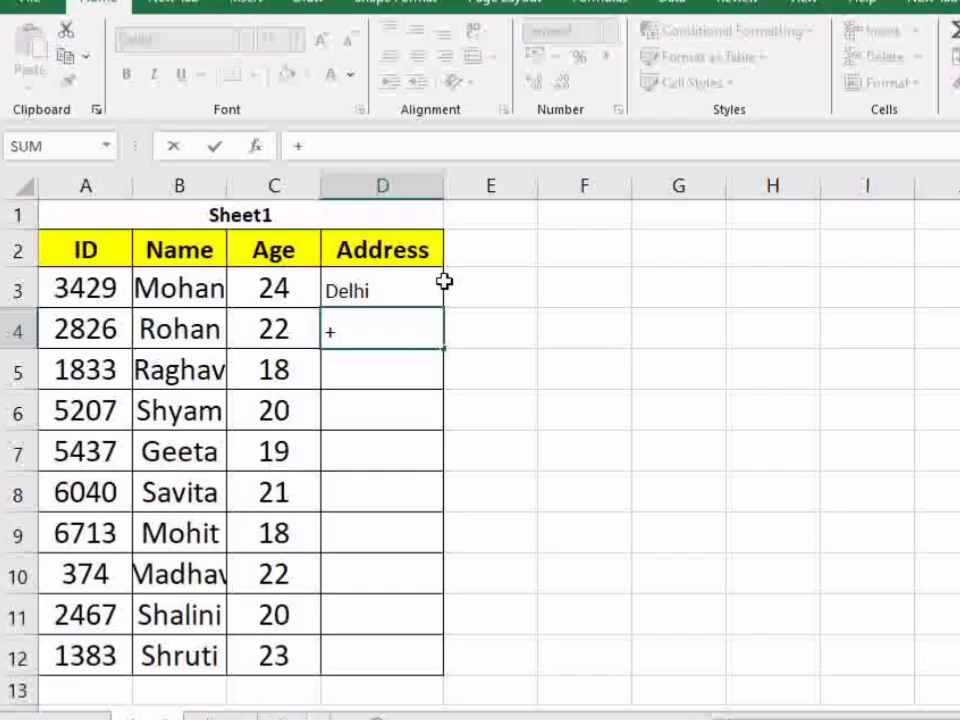
key(BackSpace)
click(387, 292)
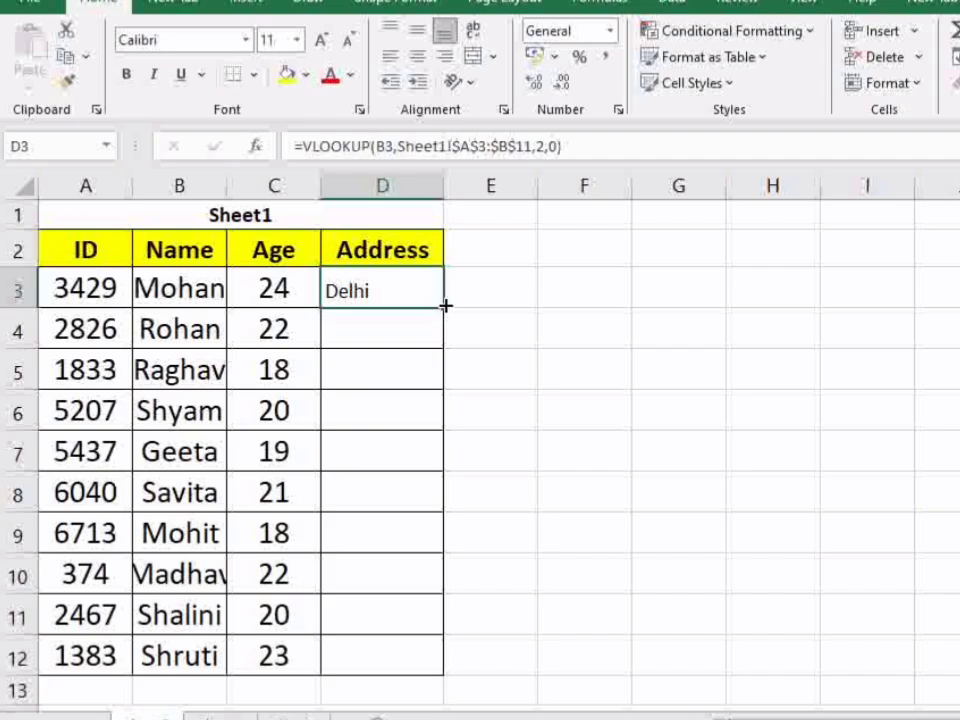
drag(445, 308, 467, 672)
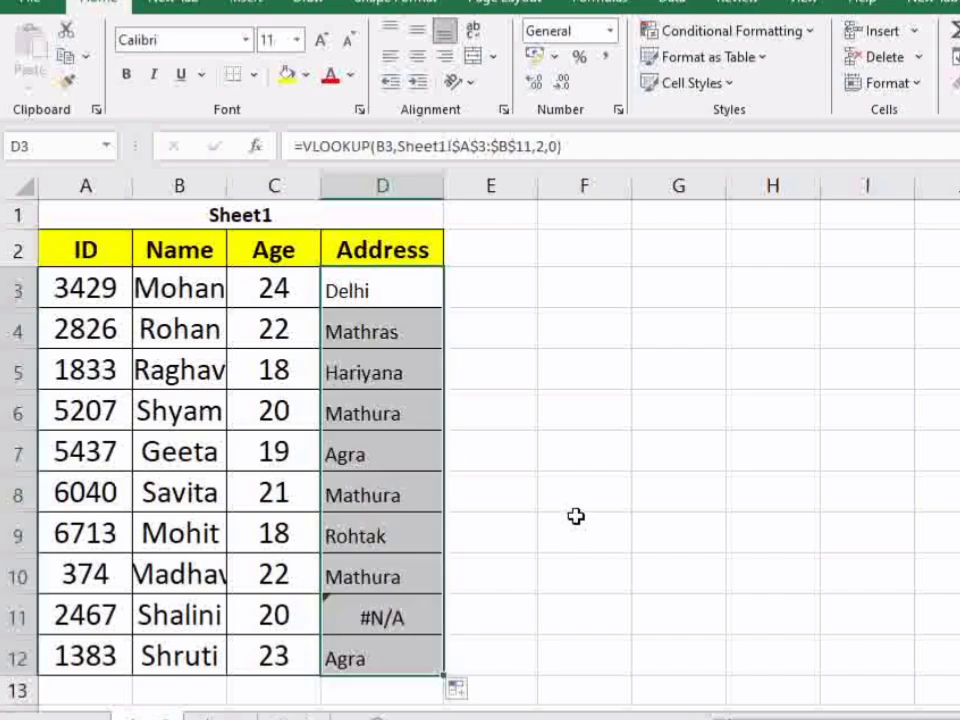
click(573, 476)
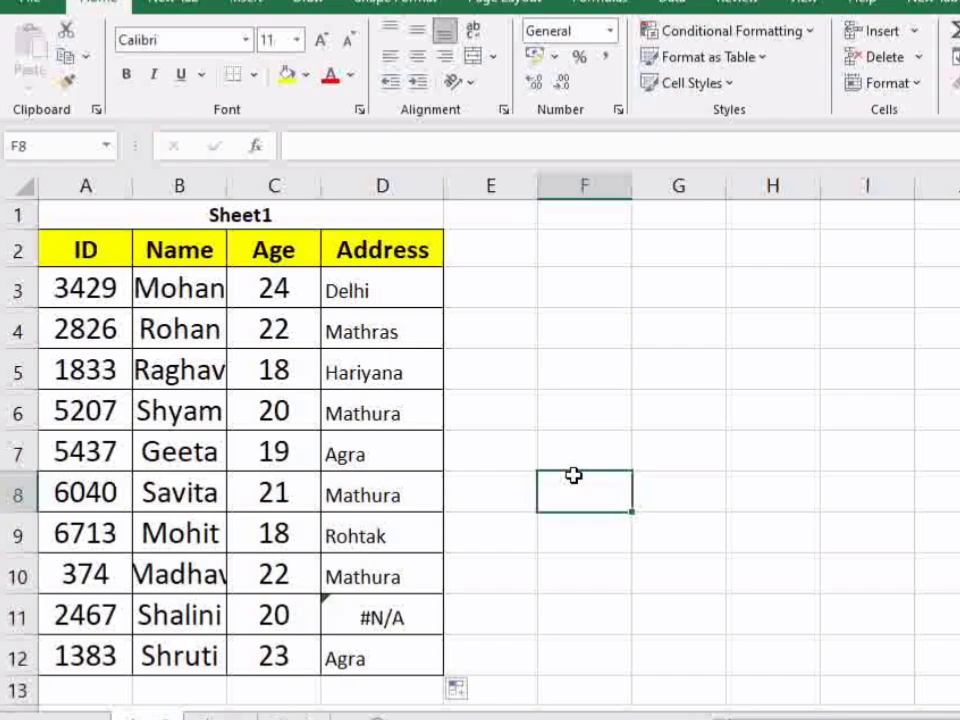
Check the name in row 11 against the name list on Sheet1, and inspect the formula in D3
scroll(566, 553, down, 1)
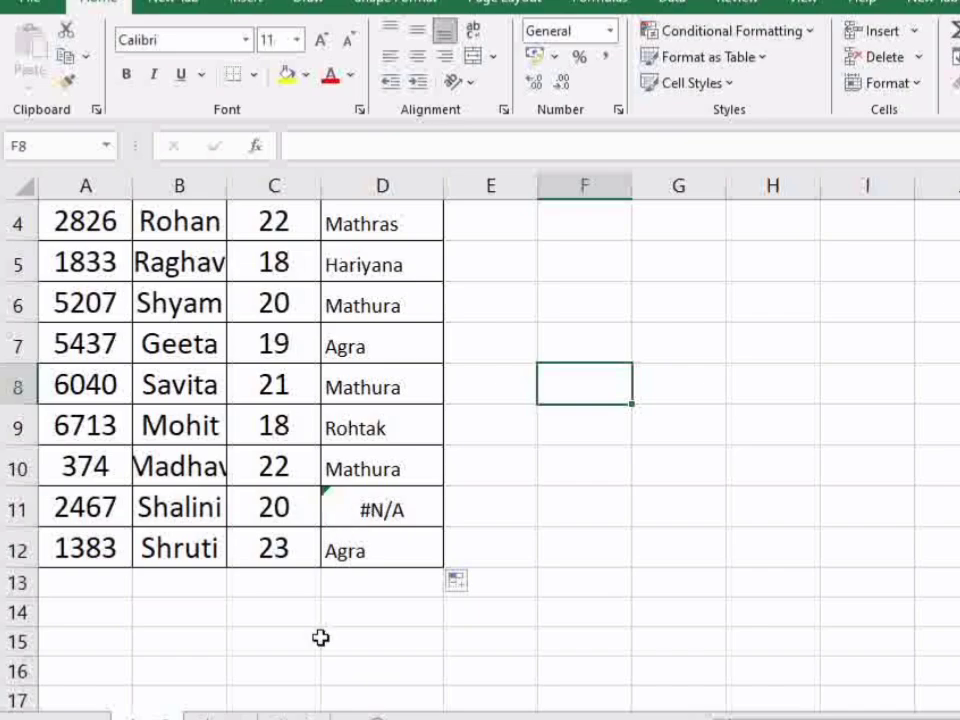
click(220, 716)
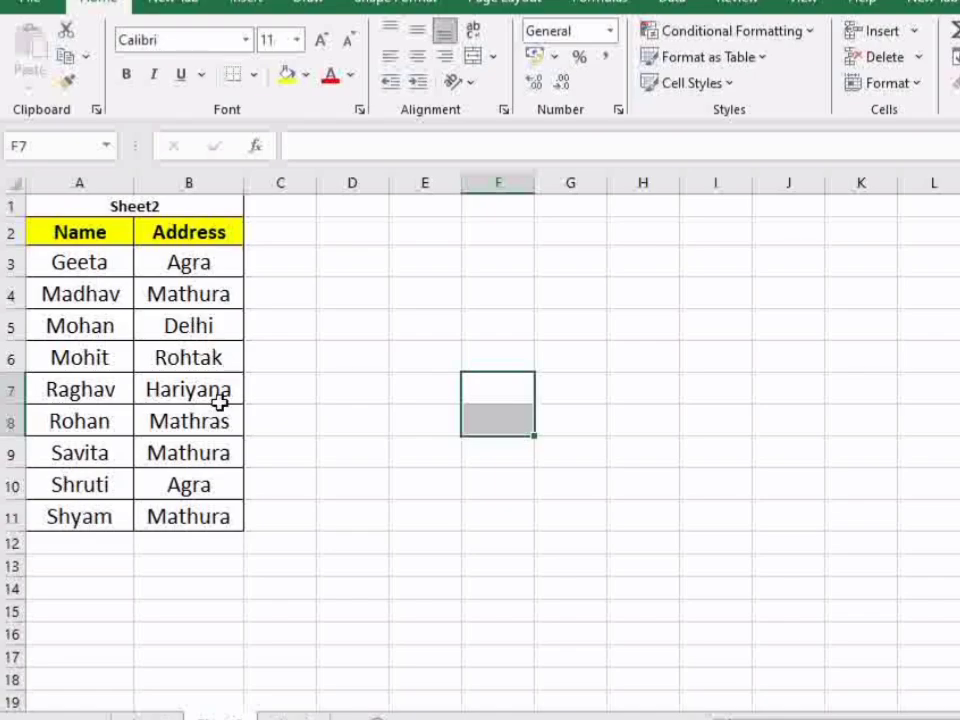
click(150, 717)
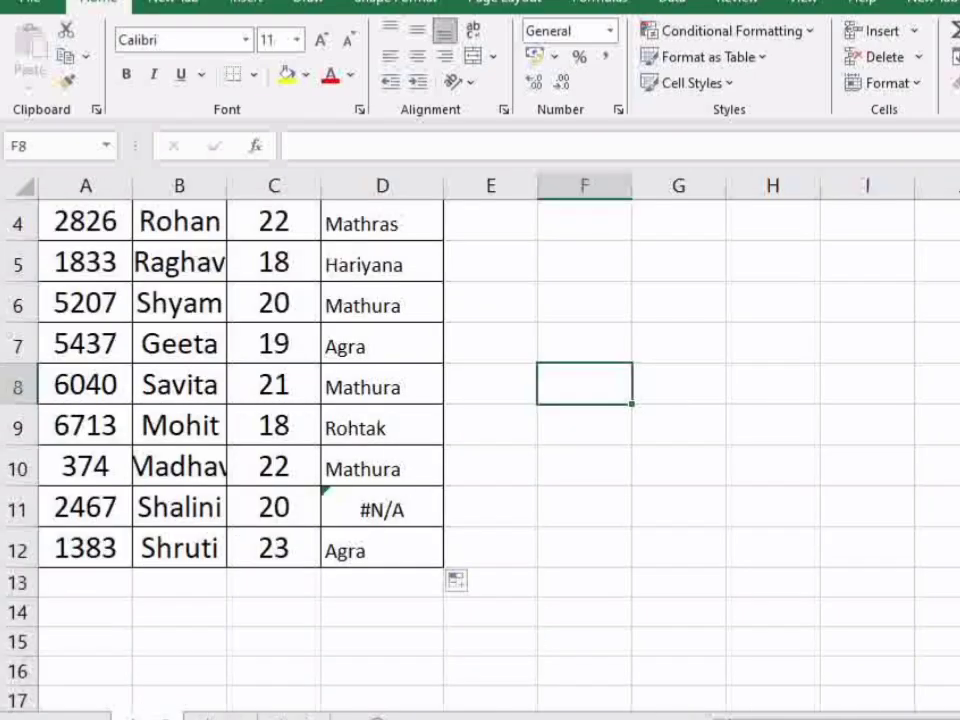
click(221, 716)
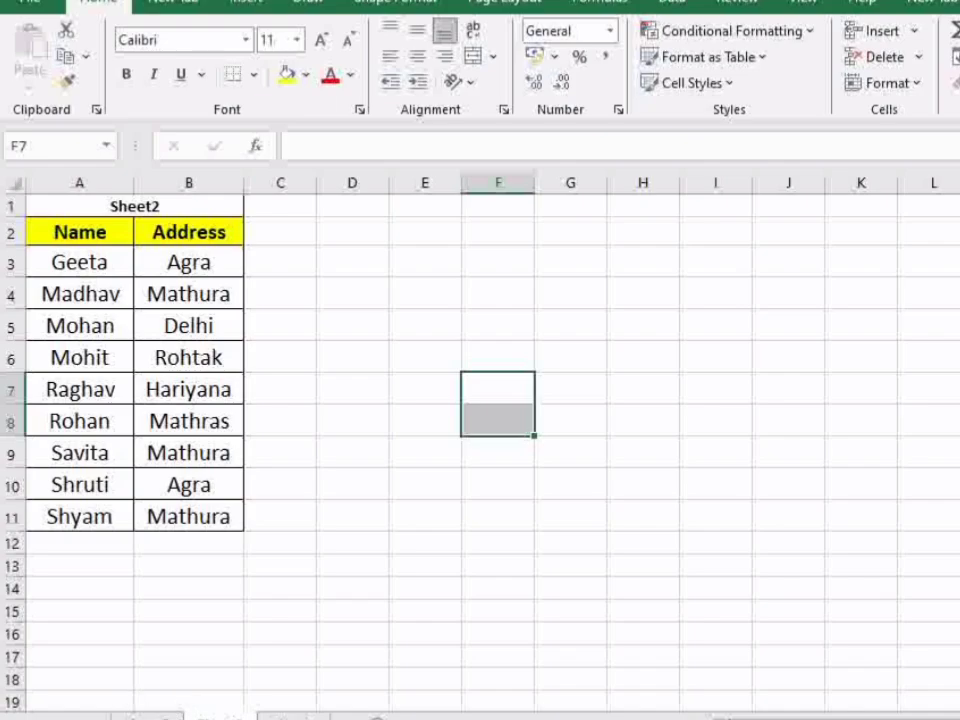
click(145, 716)
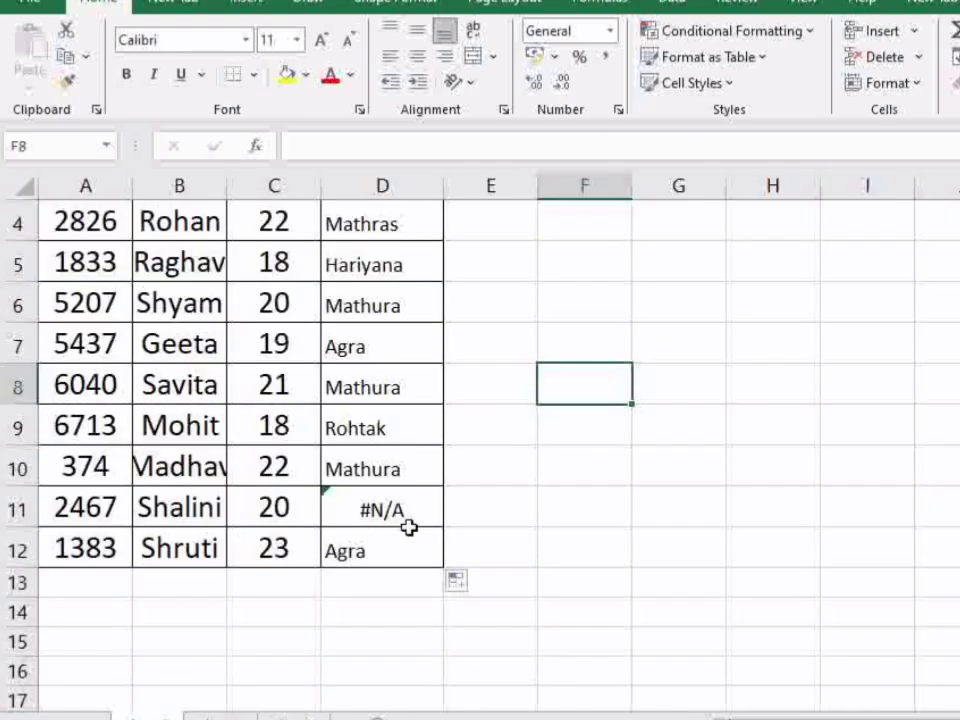
scroll(416, 560, up, 1)
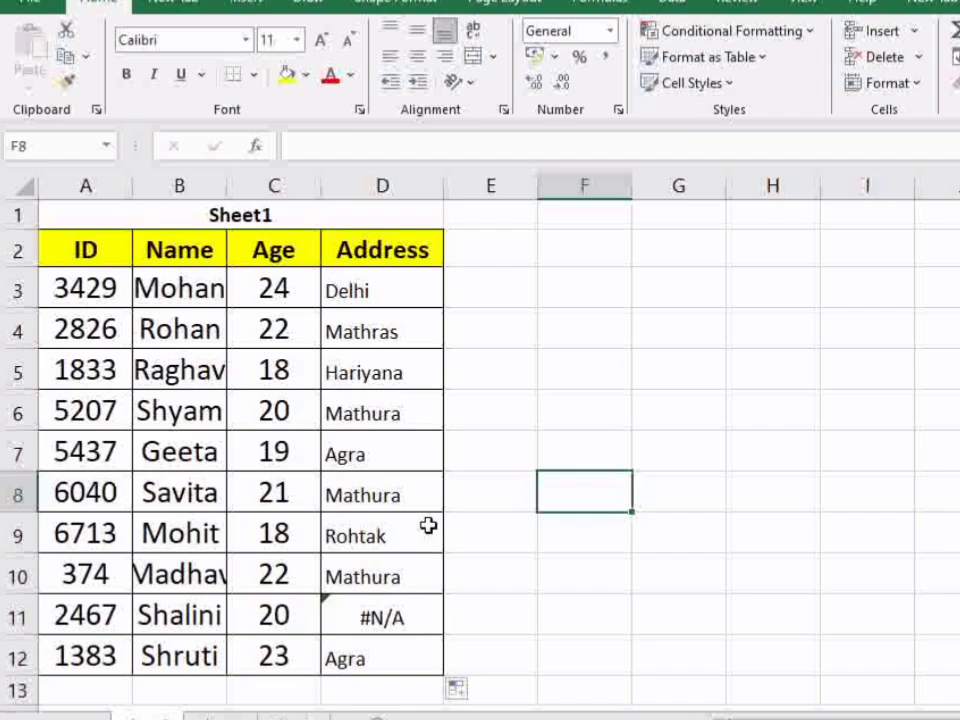
click(401, 279)
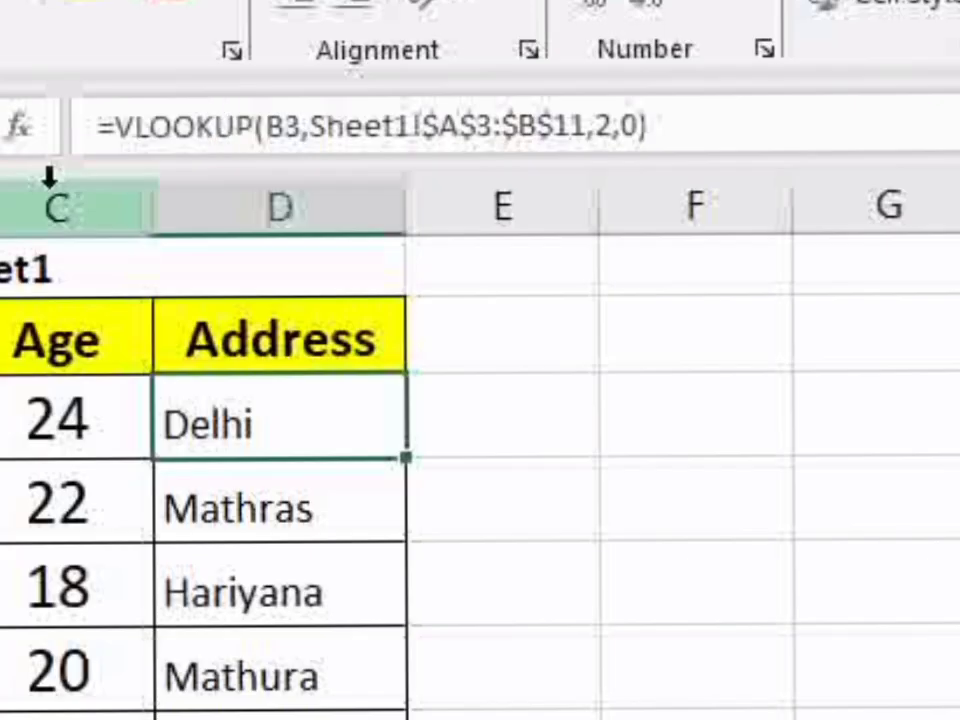